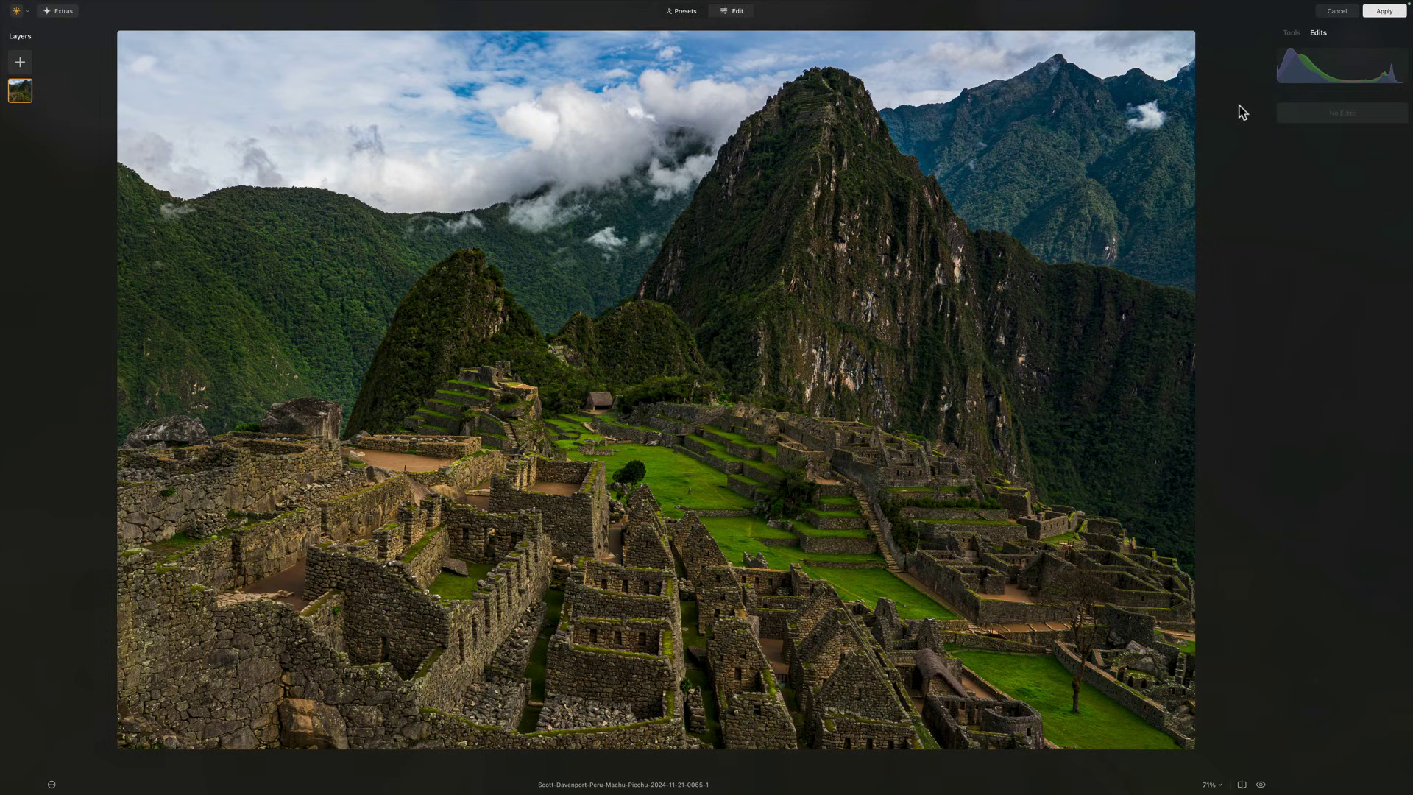
Open Enhance AI from the Tools list and set Accent to 30.
left_click(1291, 34)
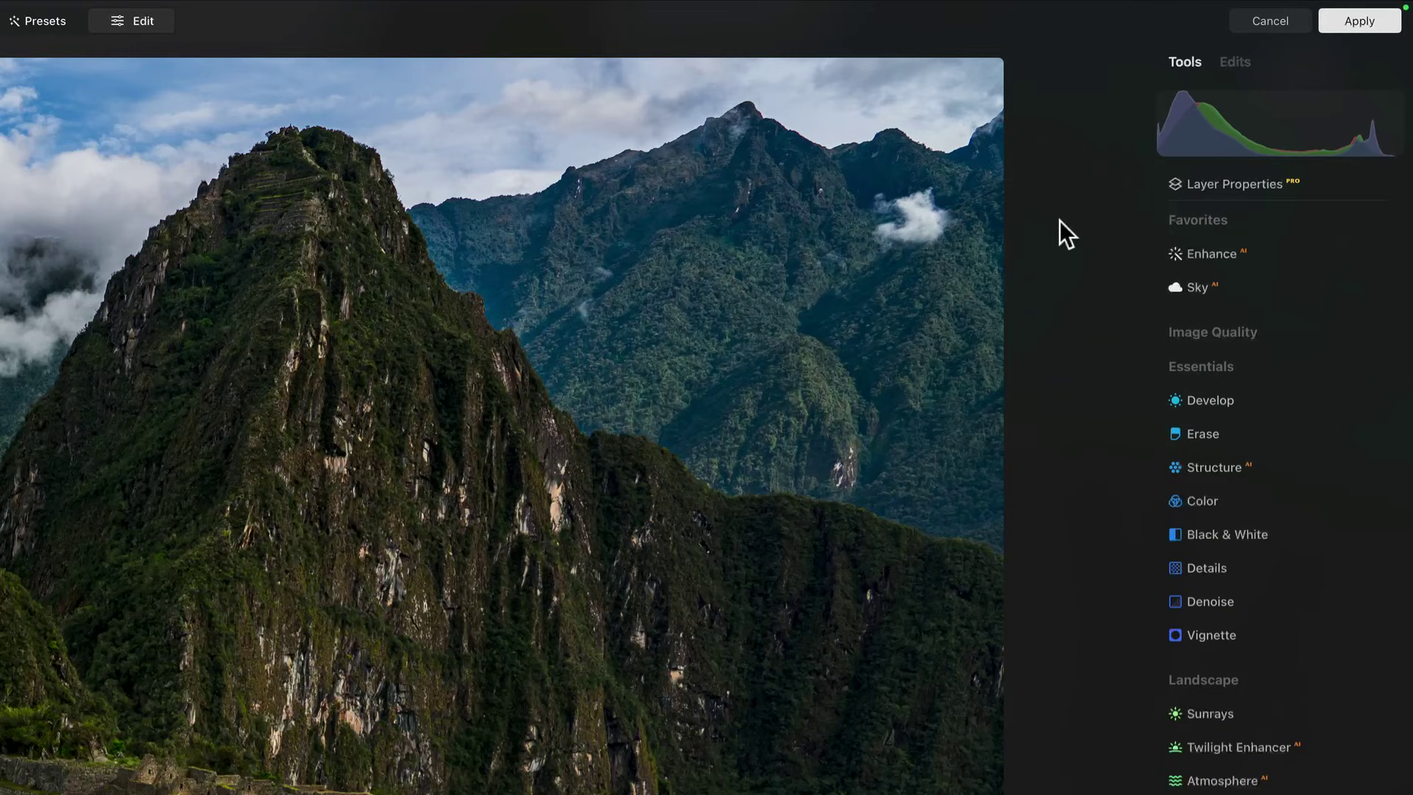
left_click(1192, 254)
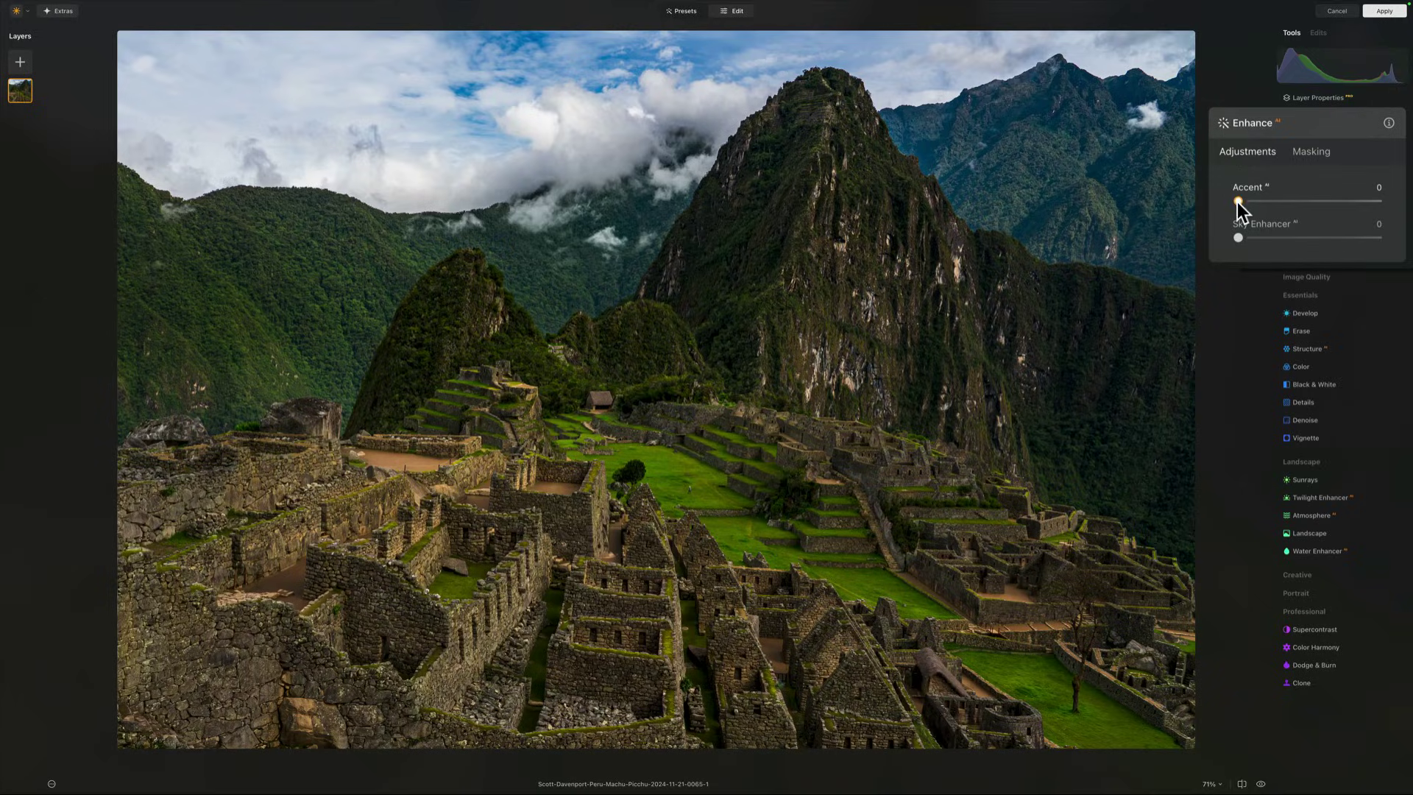
left_click_drag(1238, 201, 1278, 201)
left_click(1289, 201)
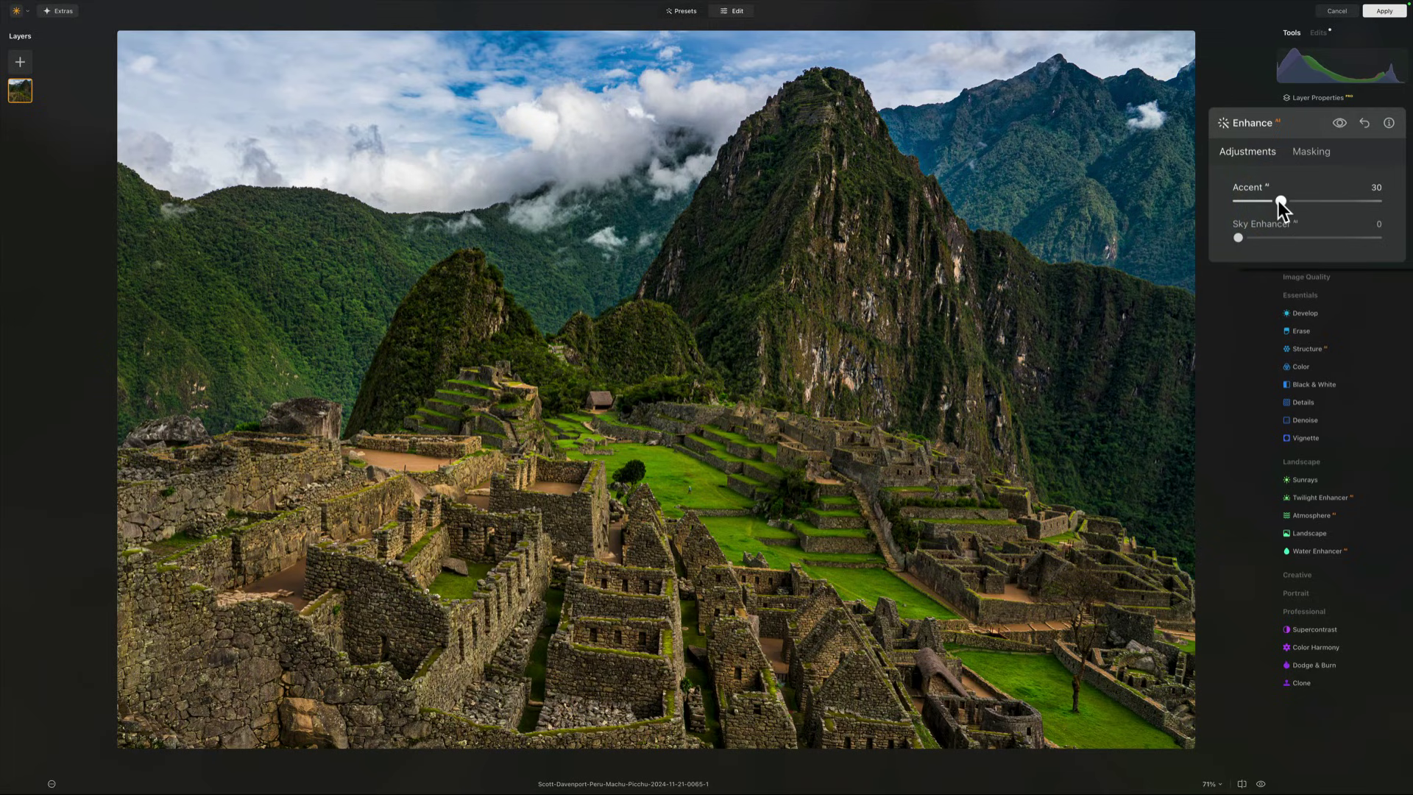
Toggle the Enhance effect off and on to compare before and after.
left_click(1333, 124)
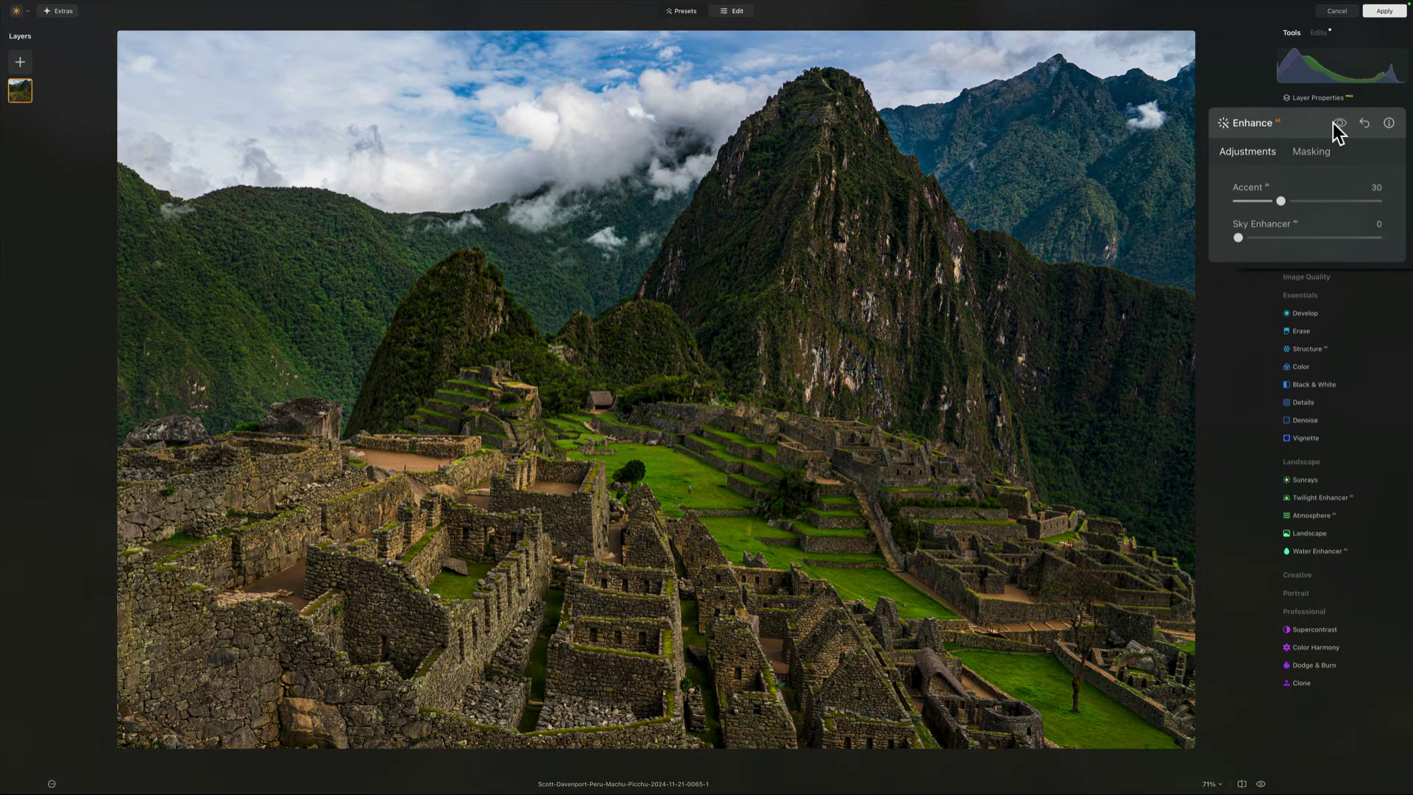
left_click(1333, 123)
left_click(1333, 124)
left_click(1333, 123)
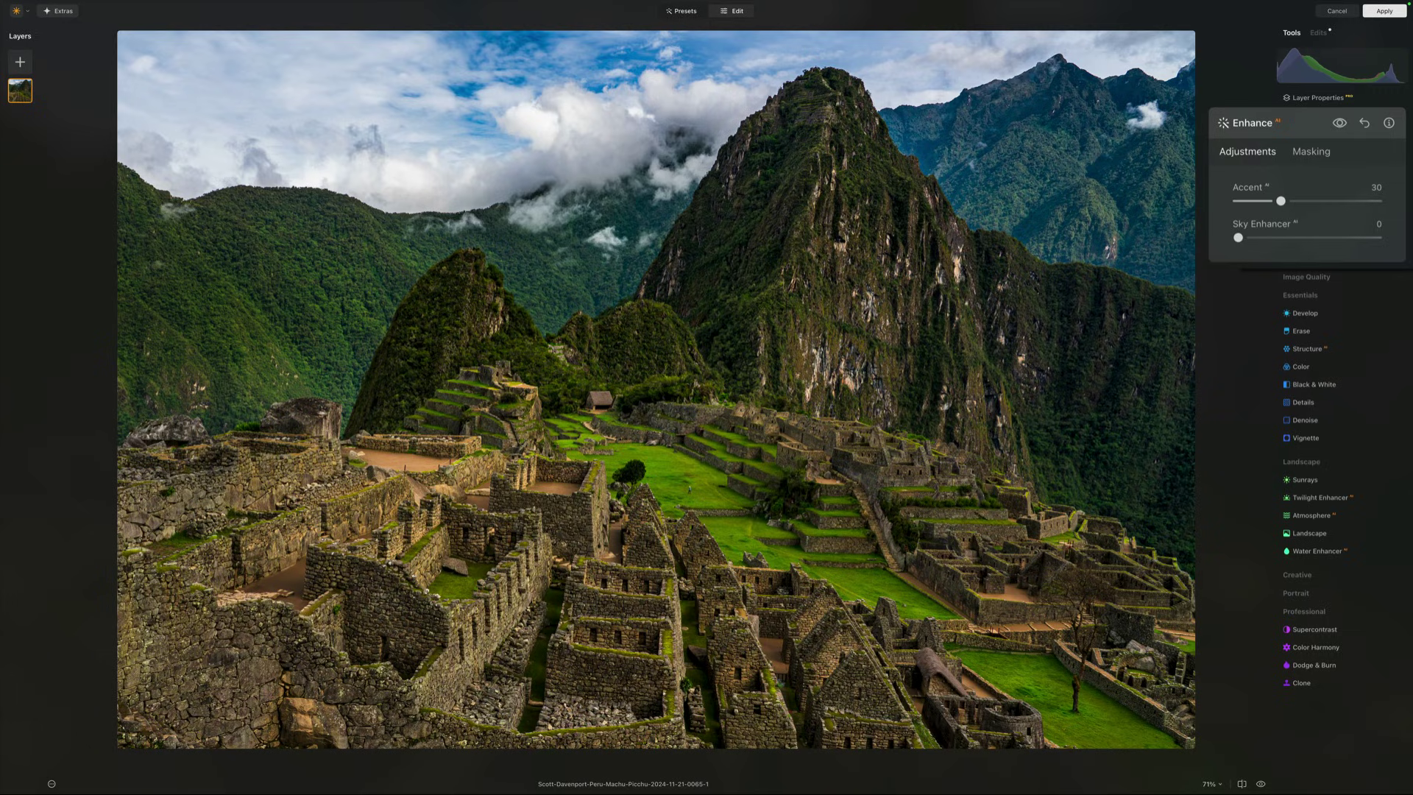
Nudge Sky Enhancer, then set Landscape Golden Hour to 5 and Foliage Enhancer to 8.
mouse_move(1253, 237)
left_mouse_down()
mouse_move(1292, 236)
mouse_move(1259, 237)
left_mouse_up()
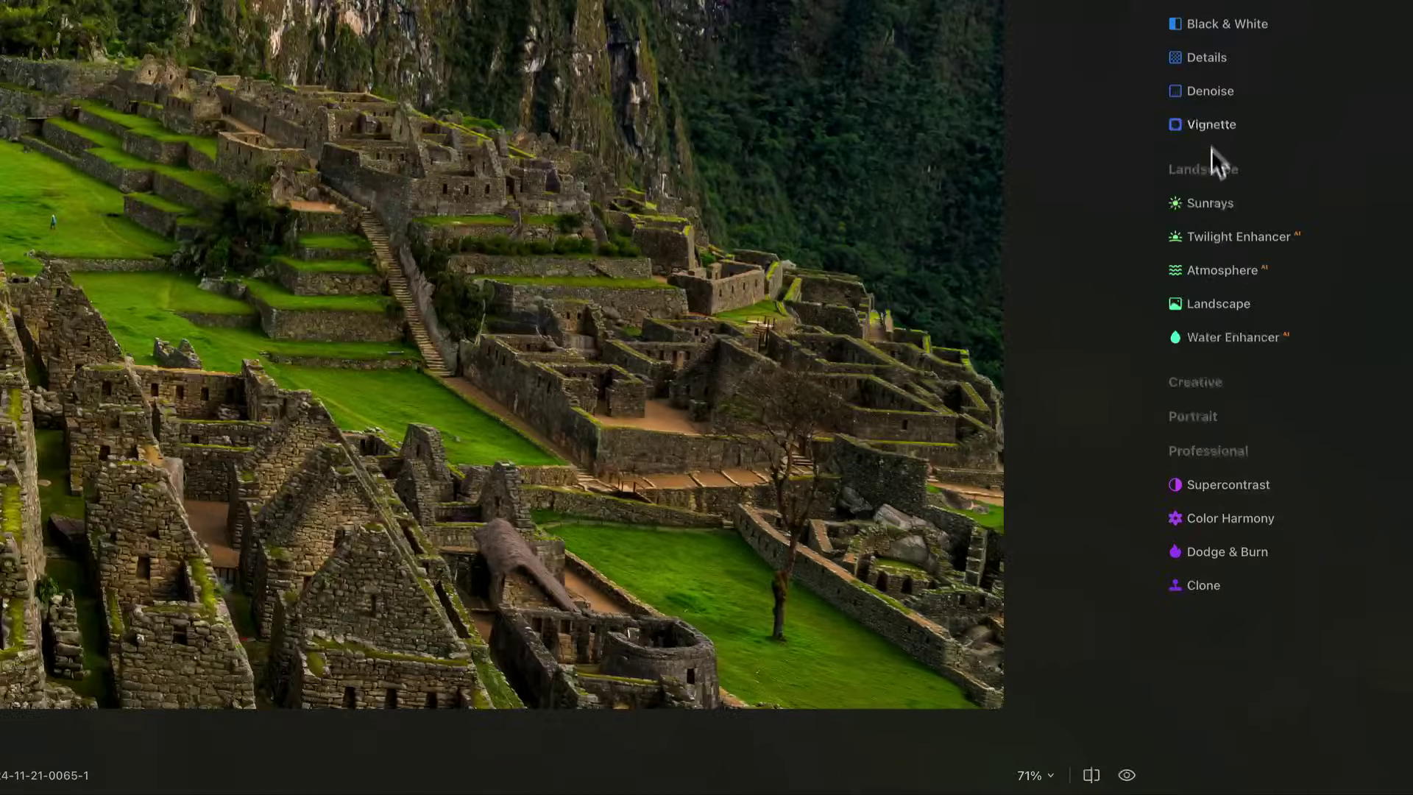
left_click(1211, 306)
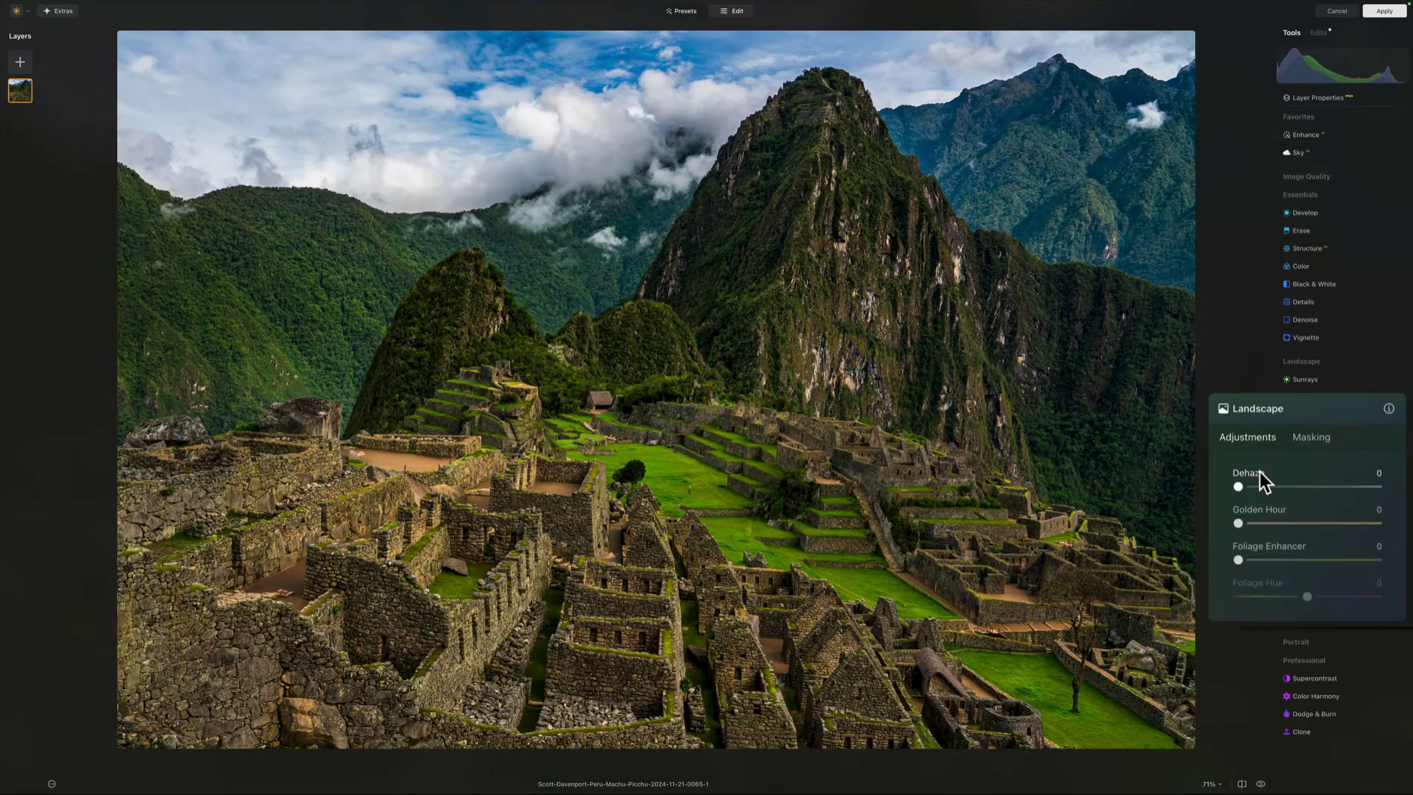
left_click(1255, 523)
mouse_move(1257, 523)
left_mouse_down()
mouse_move(1270, 523)
mouse_move(1258, 524)
left_mouse_up()
left_click_drag(1242, 522, 1241, 523)
left_click_drag(1247, 559, 1279, 561)
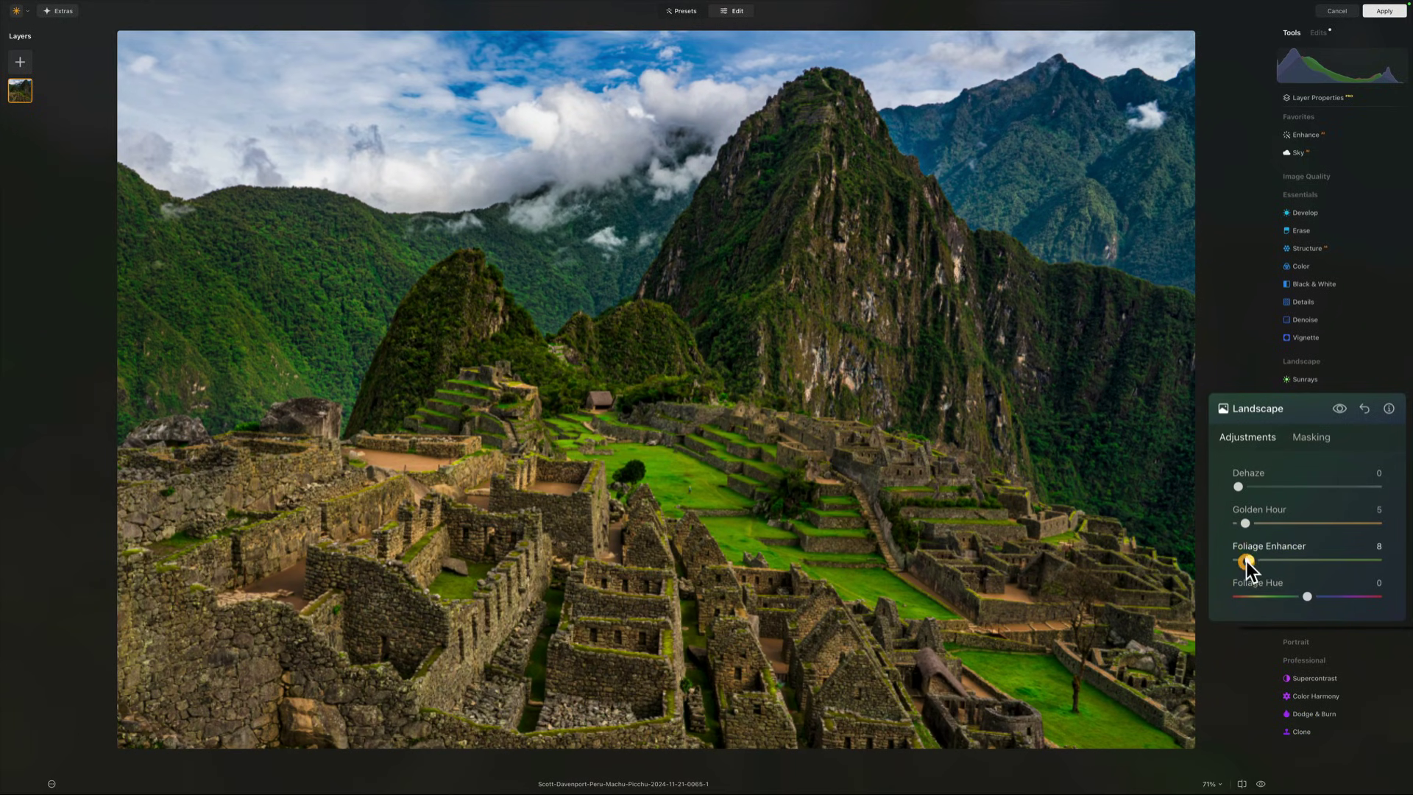
Toggle the Landscape edits off and on to compare before and after.
left_click(1334, 409)
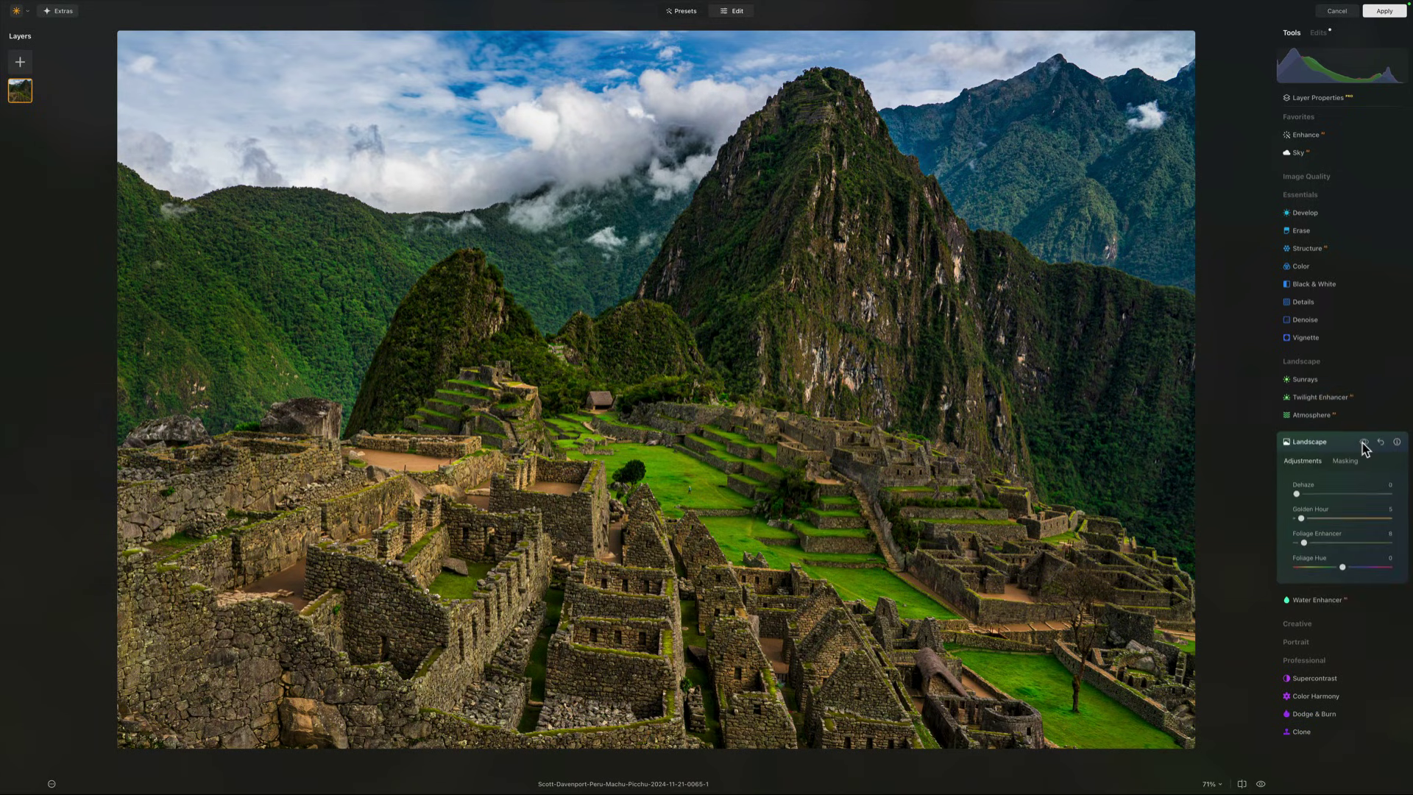
left_click(1363, 443)
left_click(1363, 443)
left_click(1363, 442)
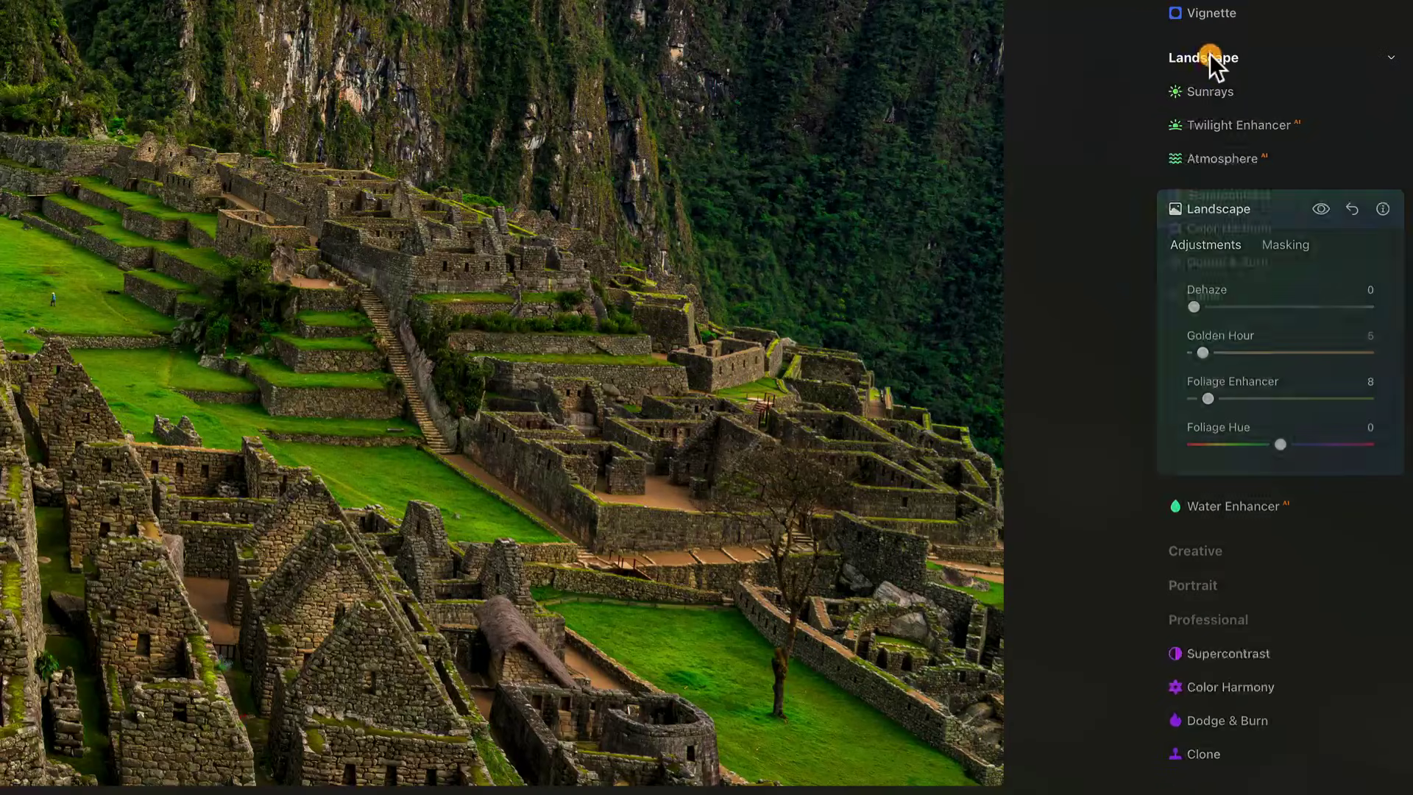
Collapse Landscape, open Creative > Mystical and set its Amount to 29.
left_click(1303, 363)
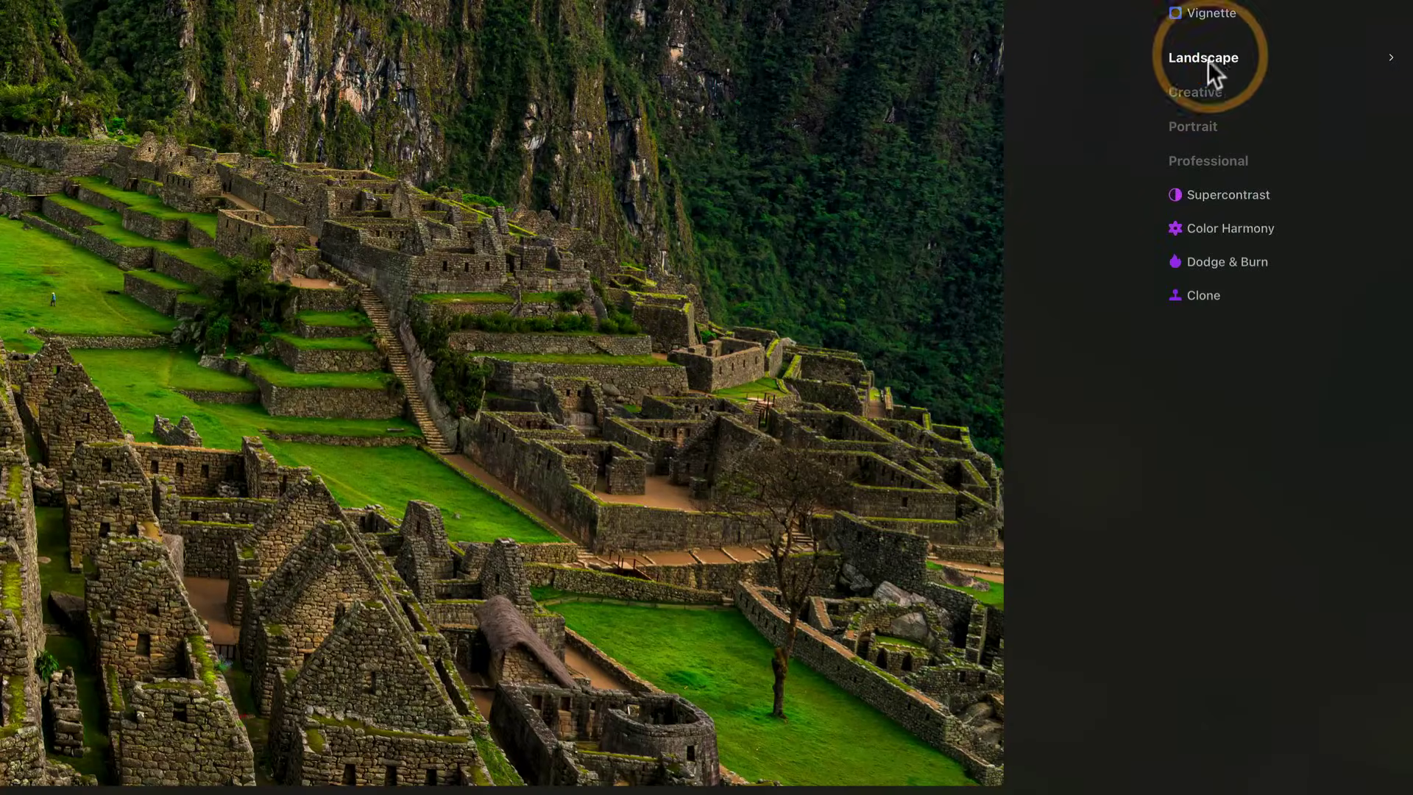
left_click(1202, 89)
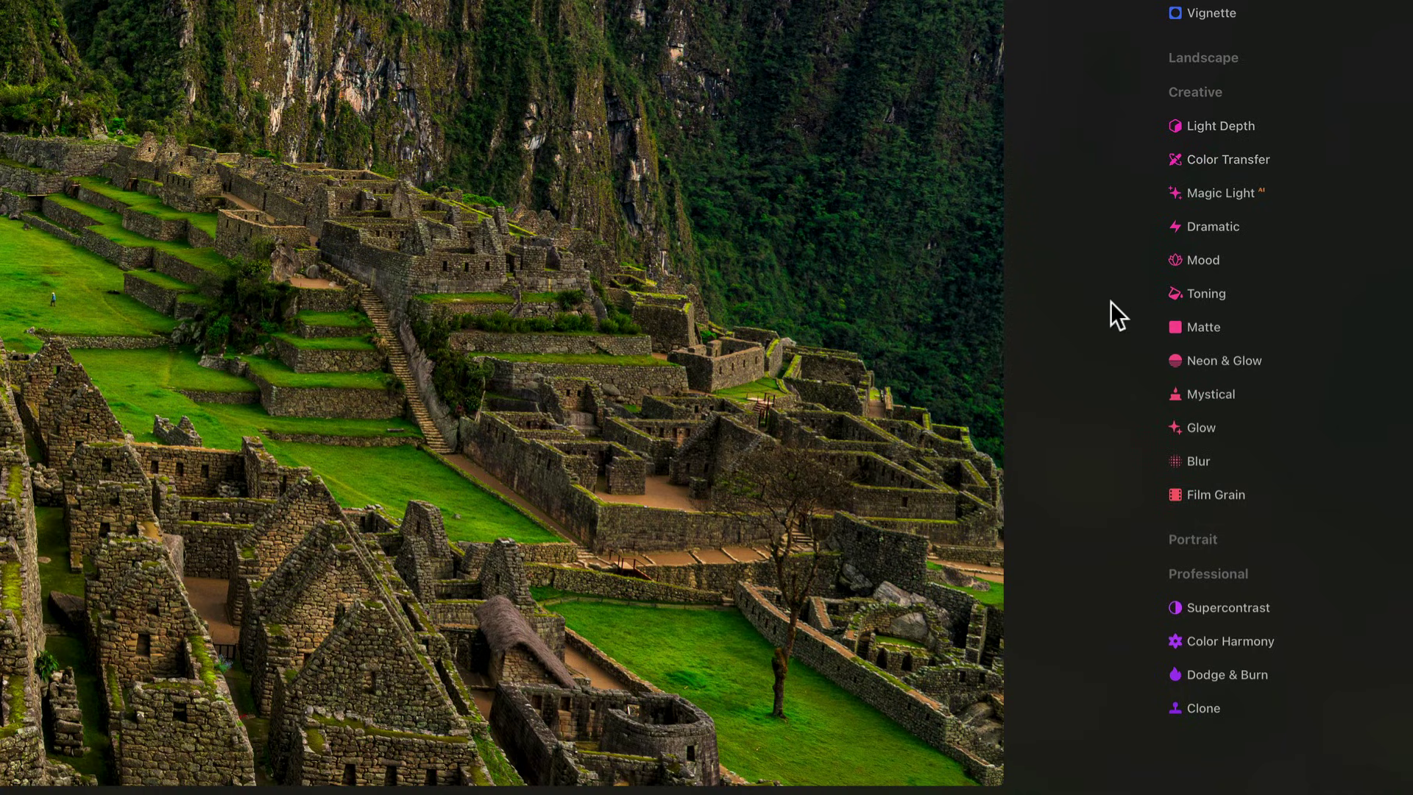
left_click(1210, 394)
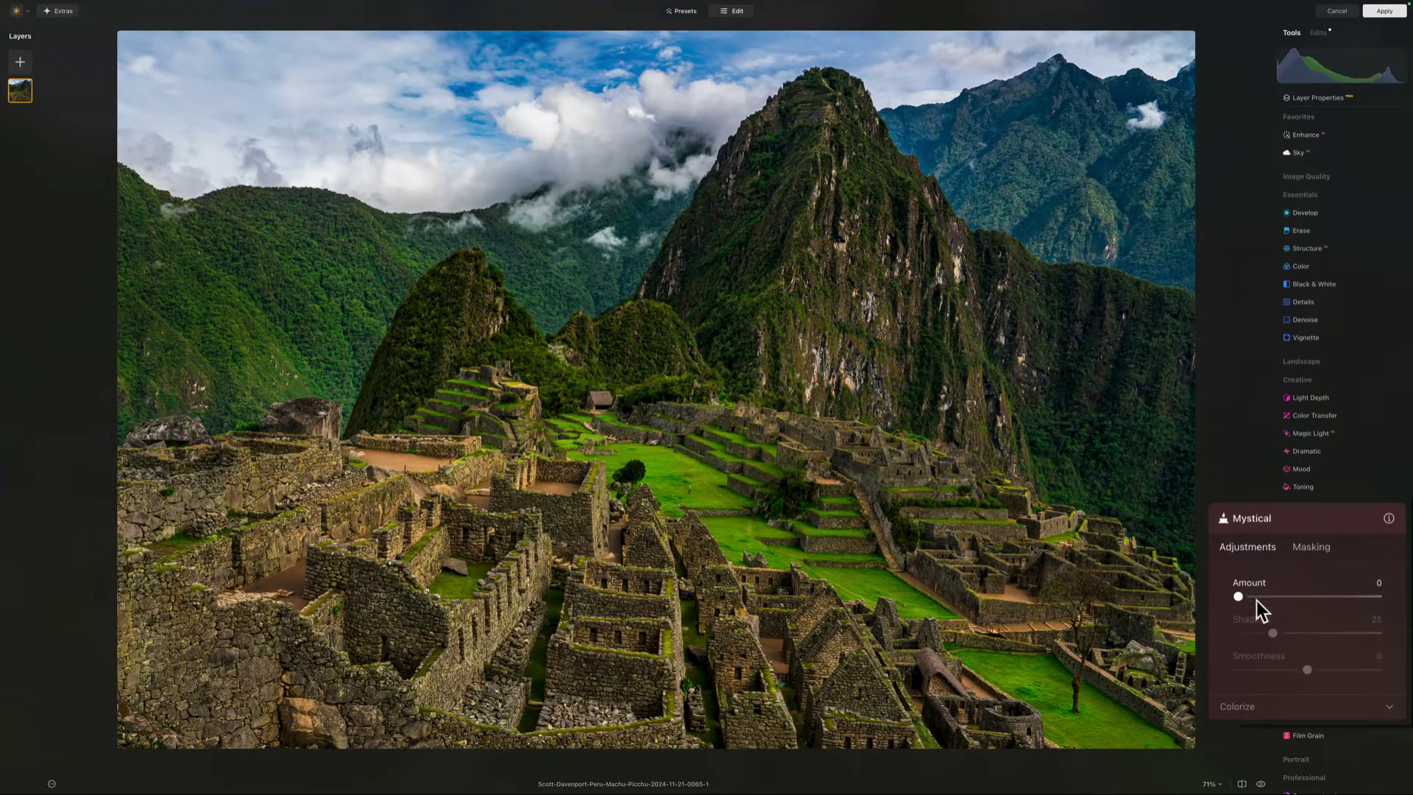
left_click_drag(1237, 596, 1341, 596)
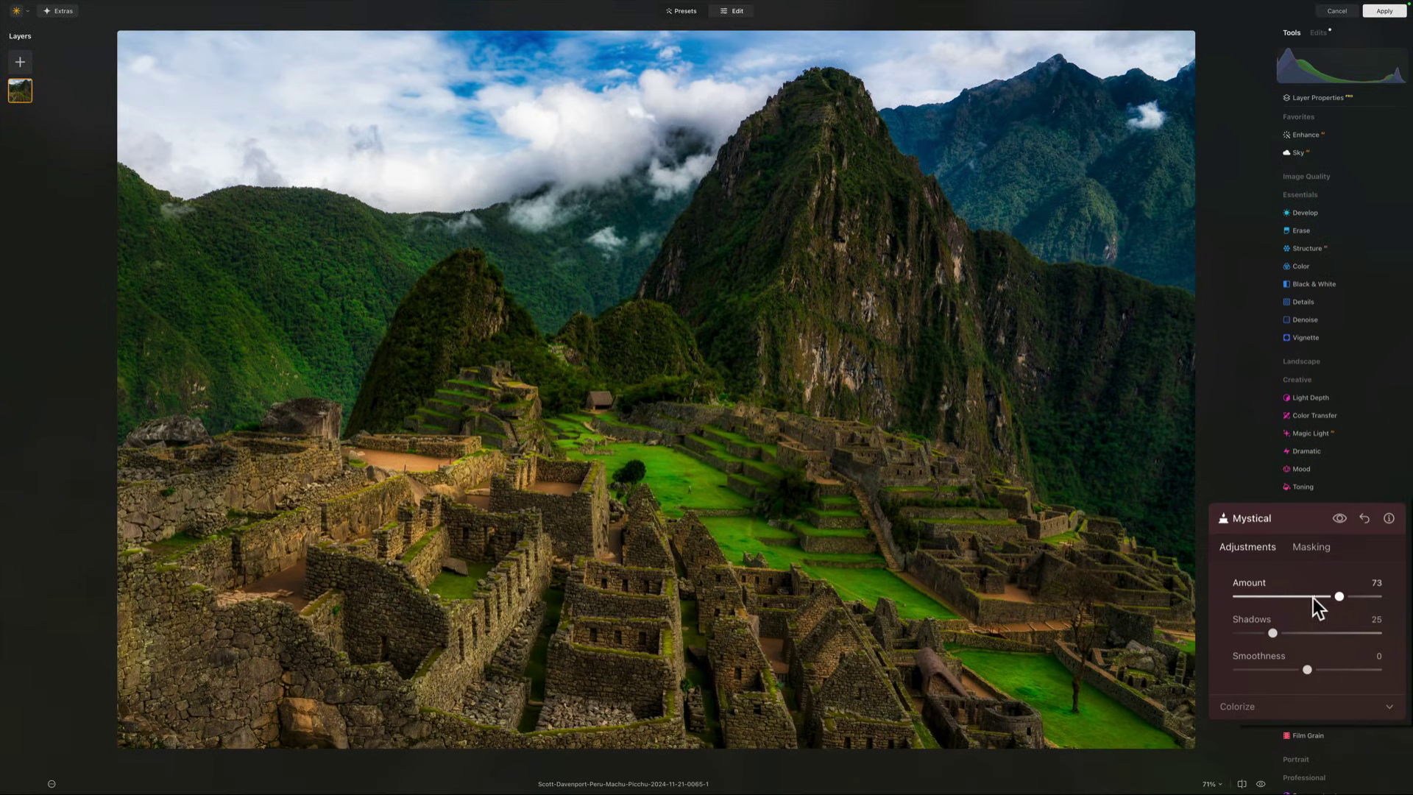
left_click_drag(1312, 597, 1348, 592)
left_click(1309, 595)
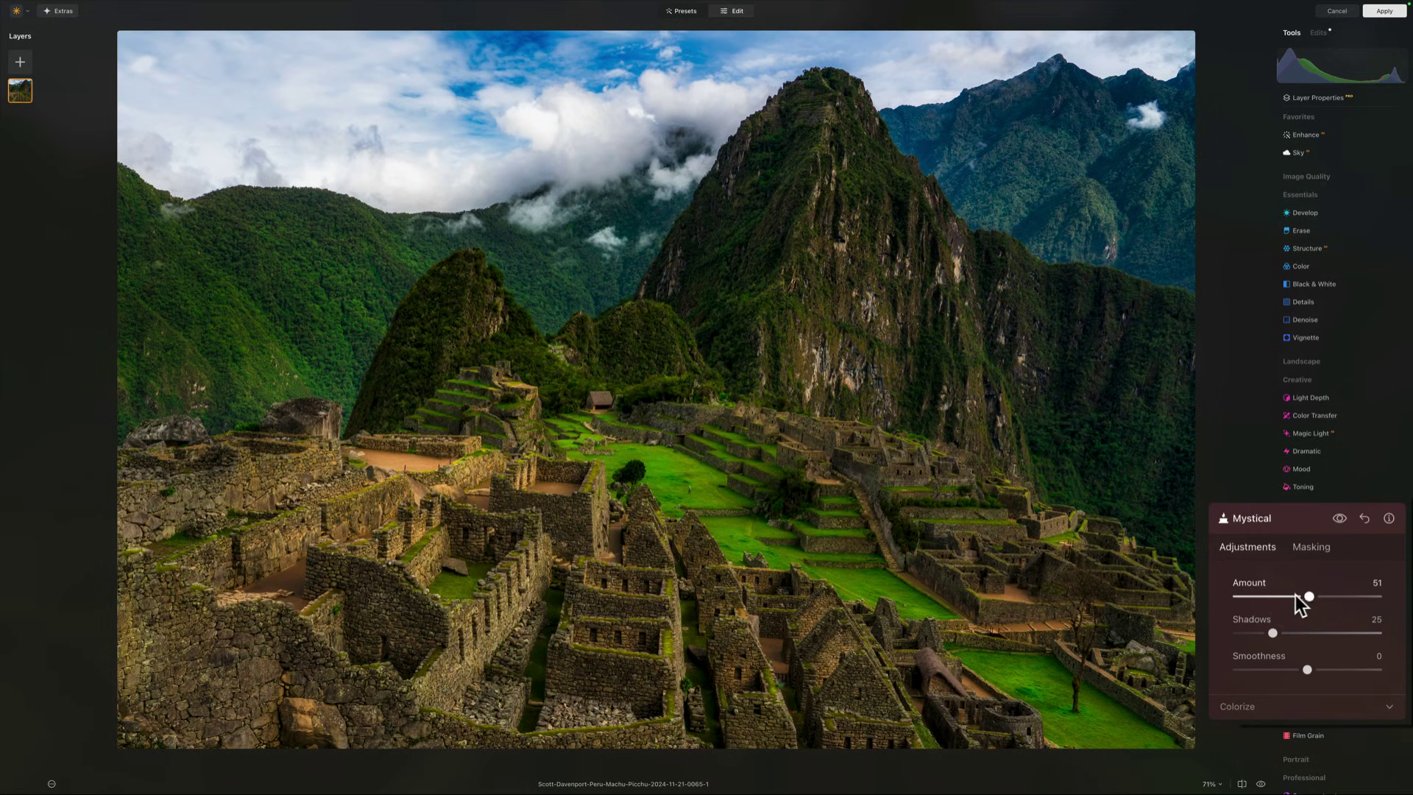
left_click(1269, 596)
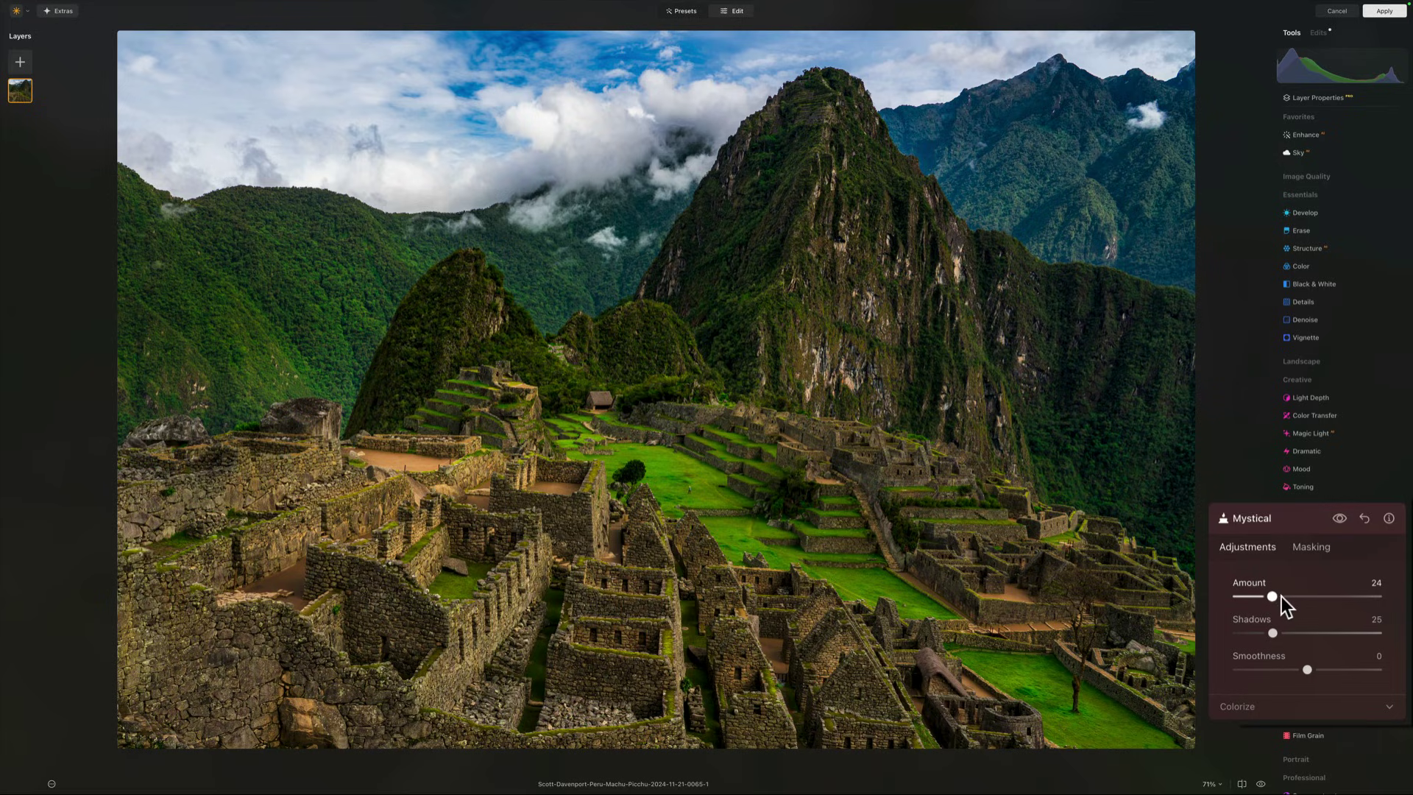
left_click(1287, 596)
left_click(1277, 596)
Toggle the Mystical effect off and on to compare before and after.
left_click(1339, 518)
left_click(1339, 518)
left_click(1339, 518)
left_click(1339, 517)
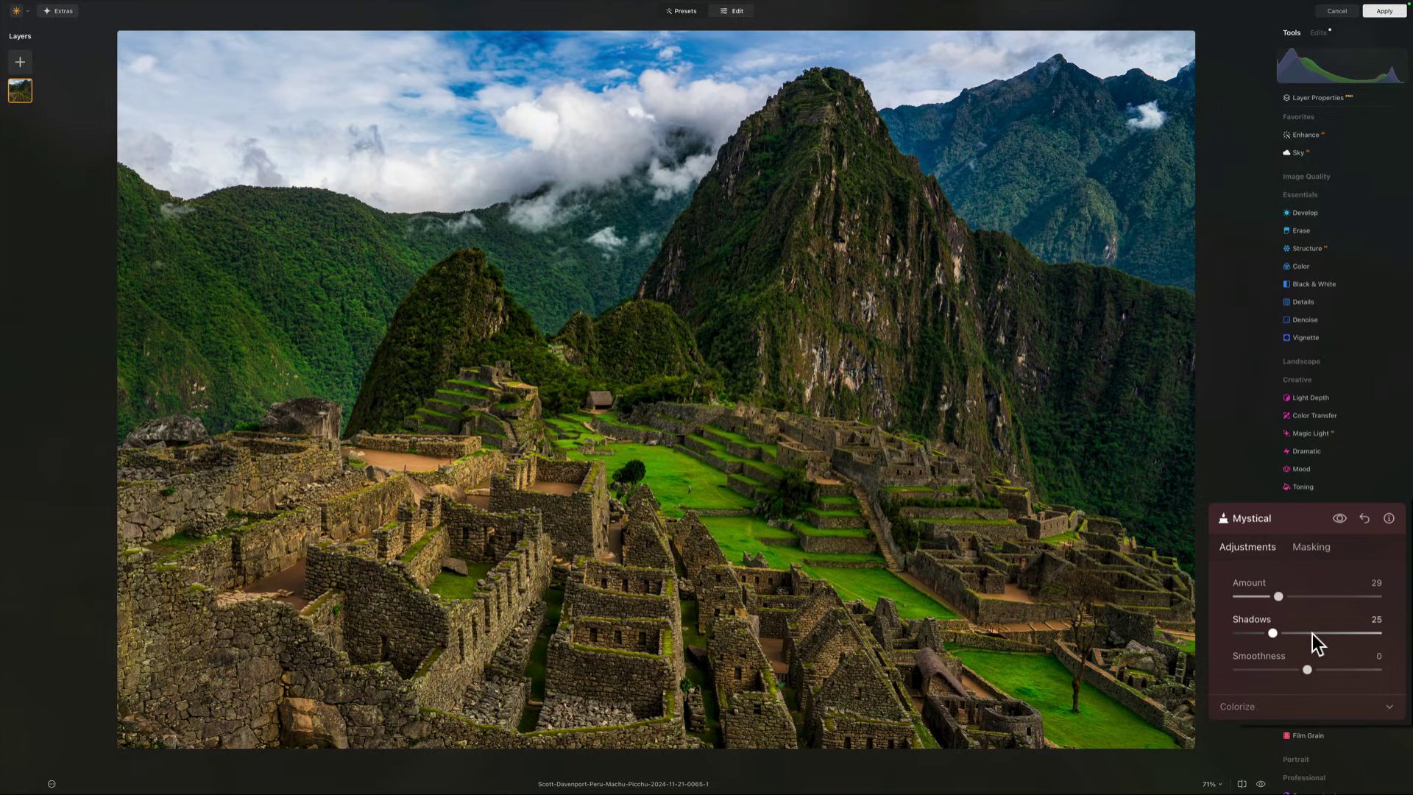
Set Mystical Shadows to 60 and toggle the effect to check the result.
left_click_drag(1313, 634, 1369, 632)
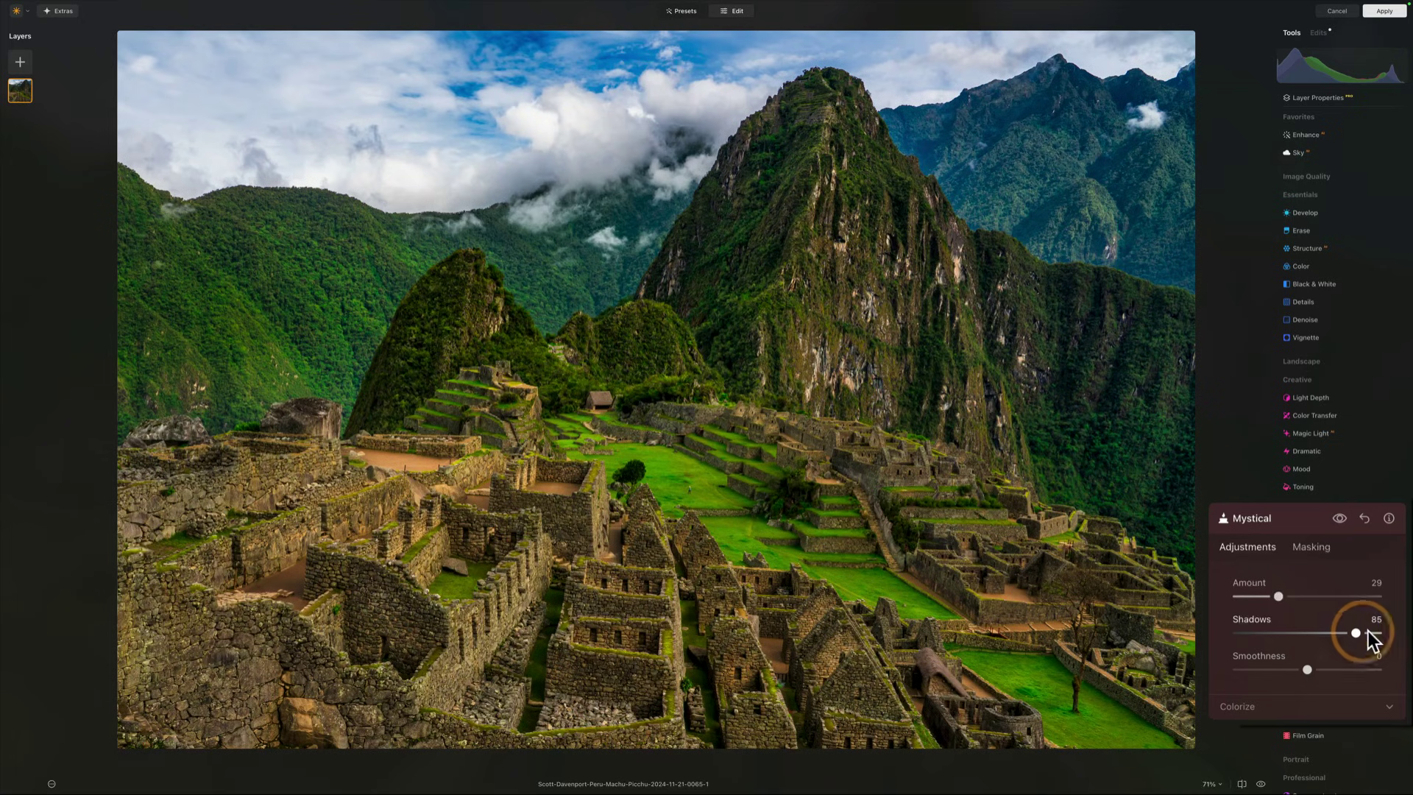
left_click(1329, 632)
left_click(1311, 633)
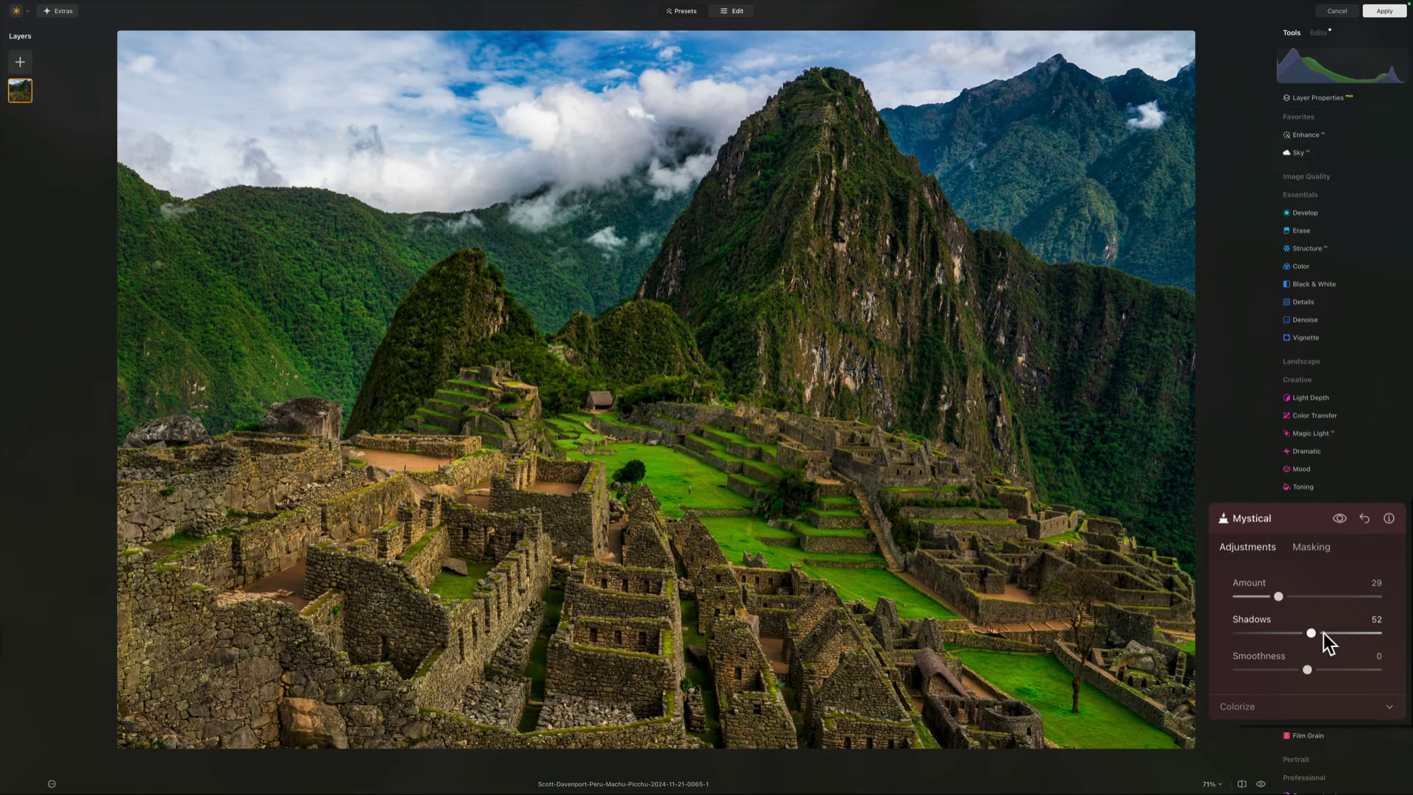
left_click_drag(1323, 633, 1291, 632)
left_click(1323, 632)
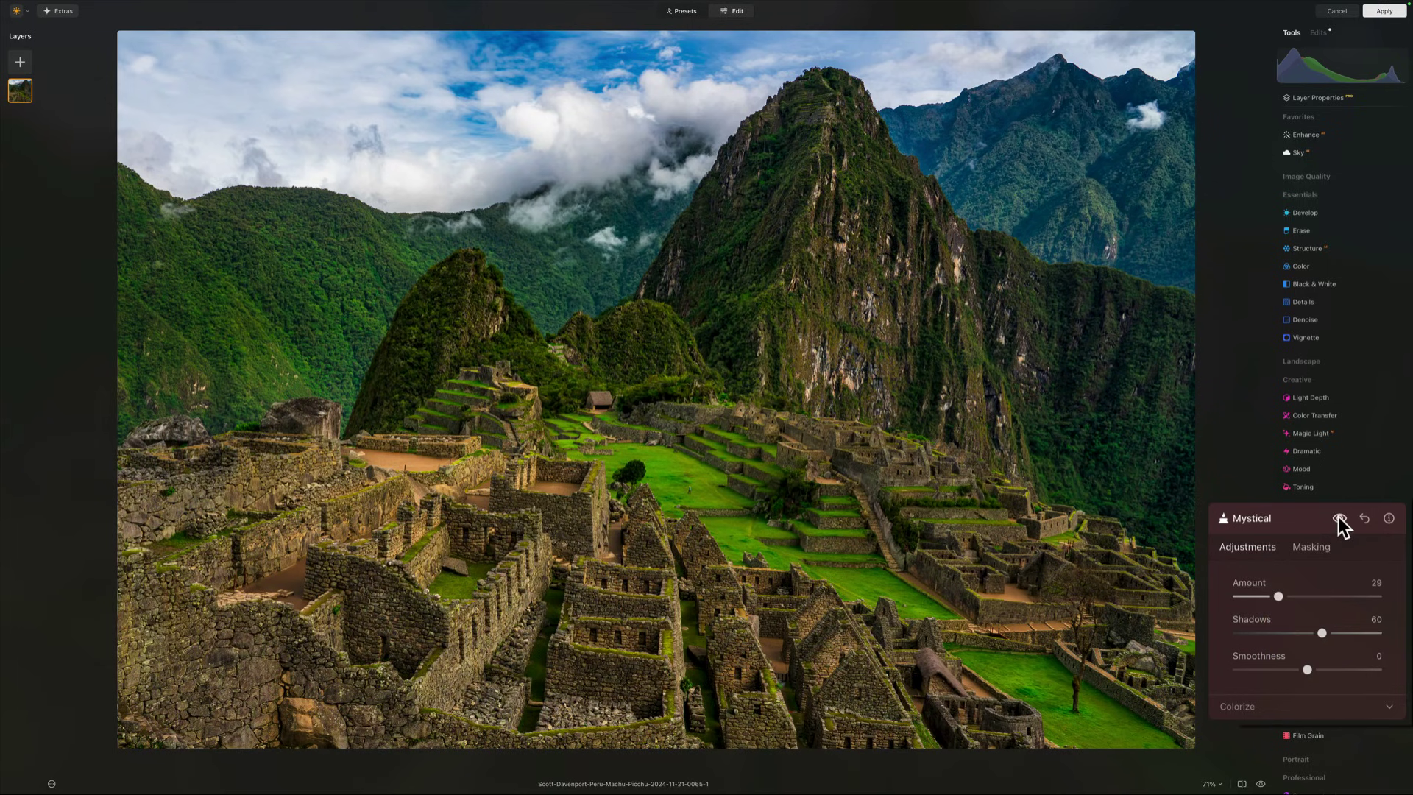
left_click(1364, 550)
Compare Mystical on and off, then view the Edits list and the edited photo.
left_click(1363, 549)
left_click(1364, 549)
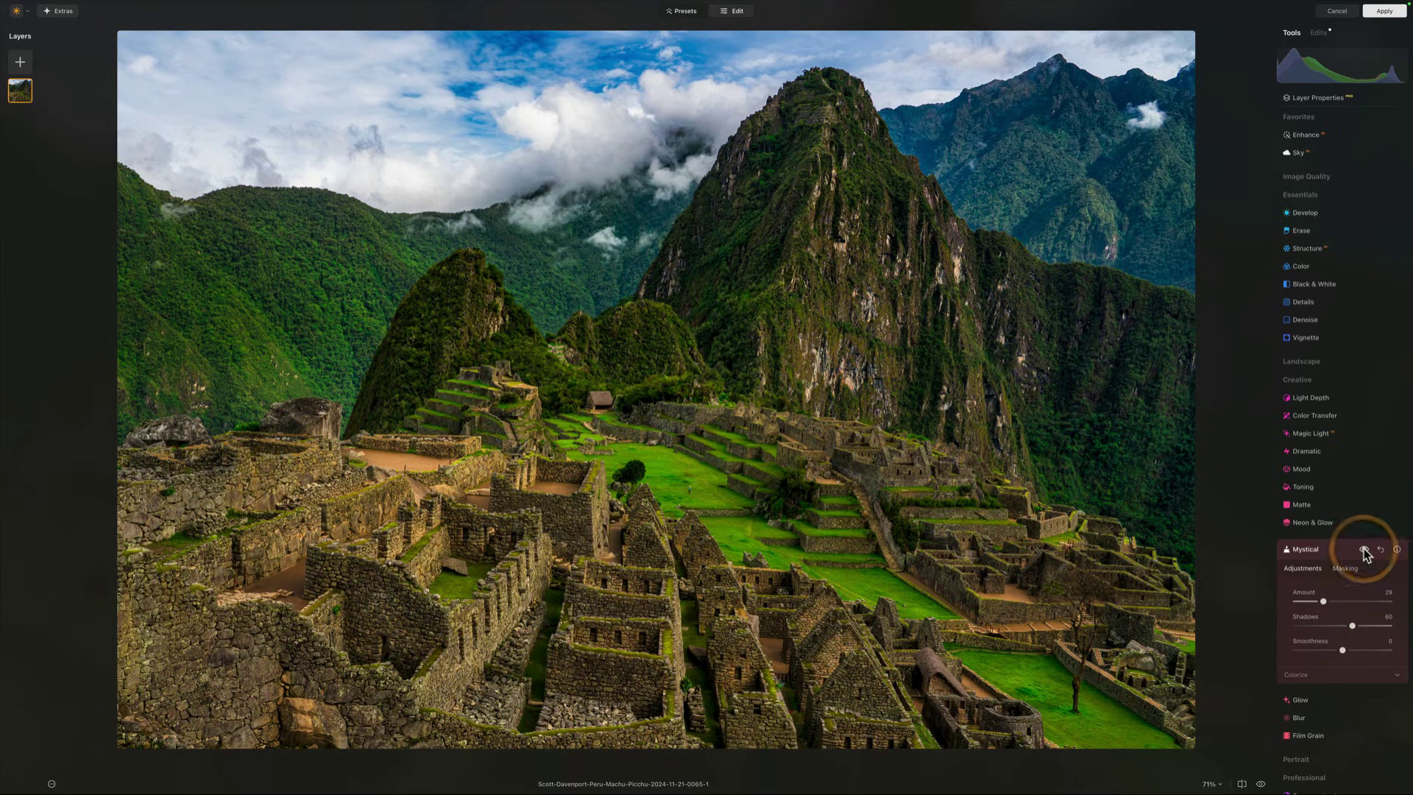
left_click(1363, 550)
left_click(1363, 549)
left_click(1363, 550)
left_click(1364, 549)
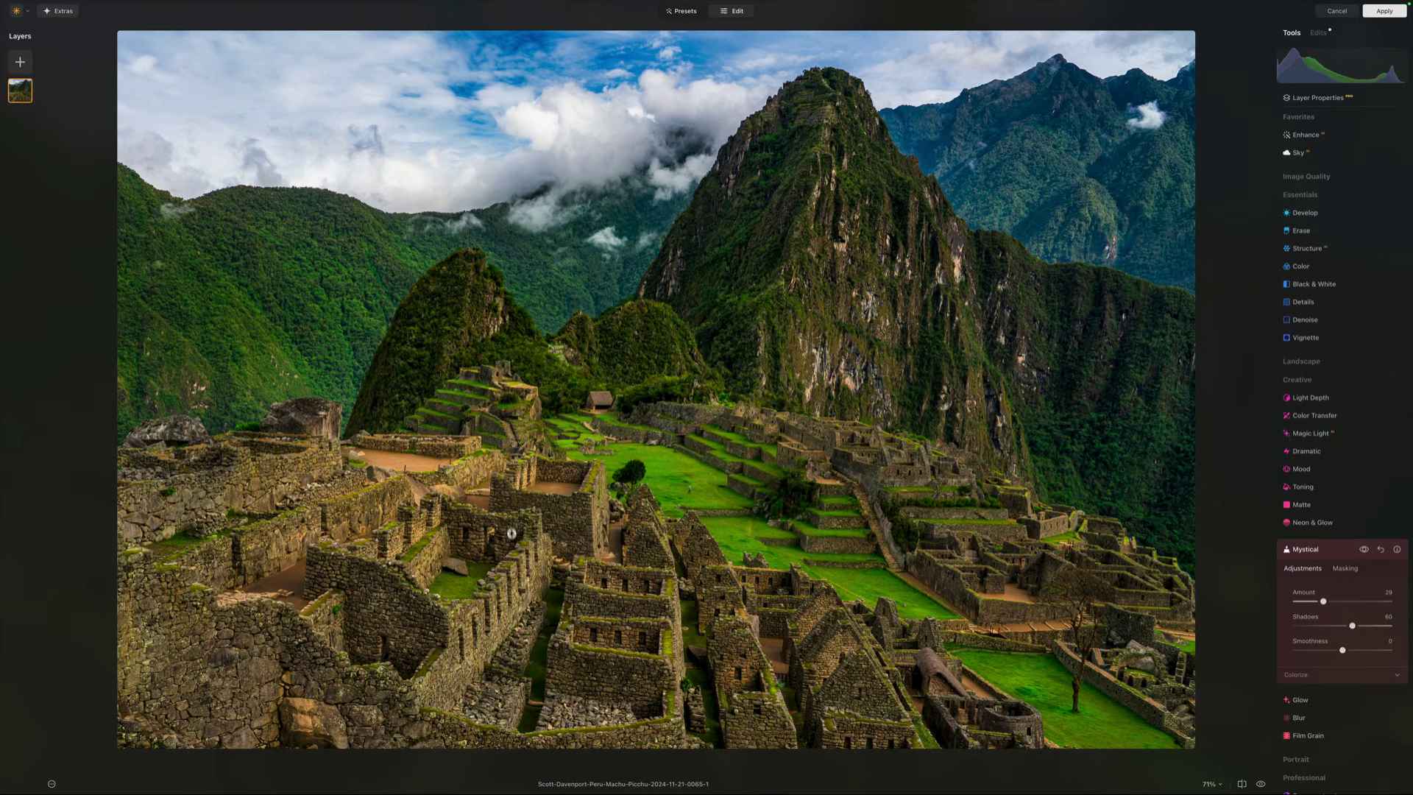
left_click(1363, 550)
left_click(1364, 549)
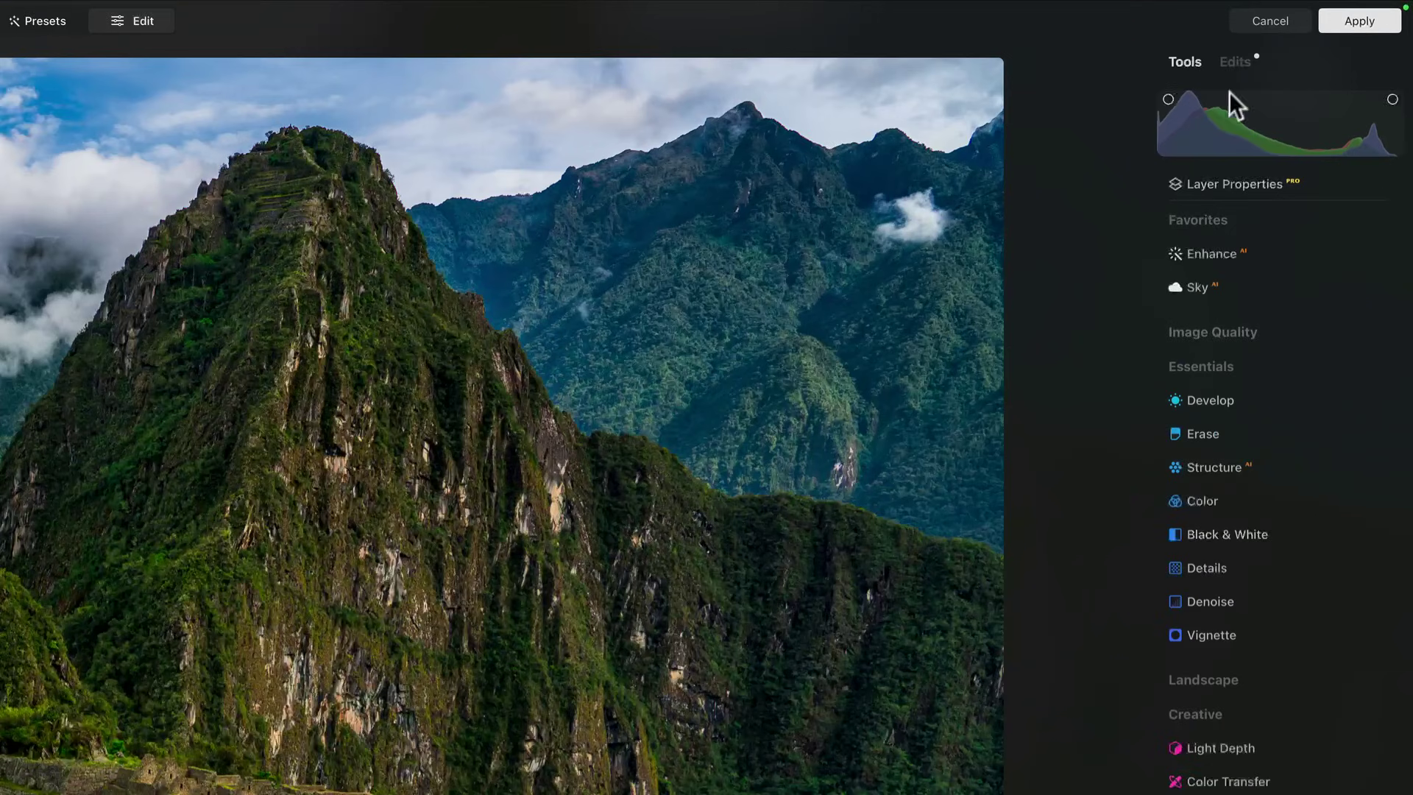
left_click(1317, 34)
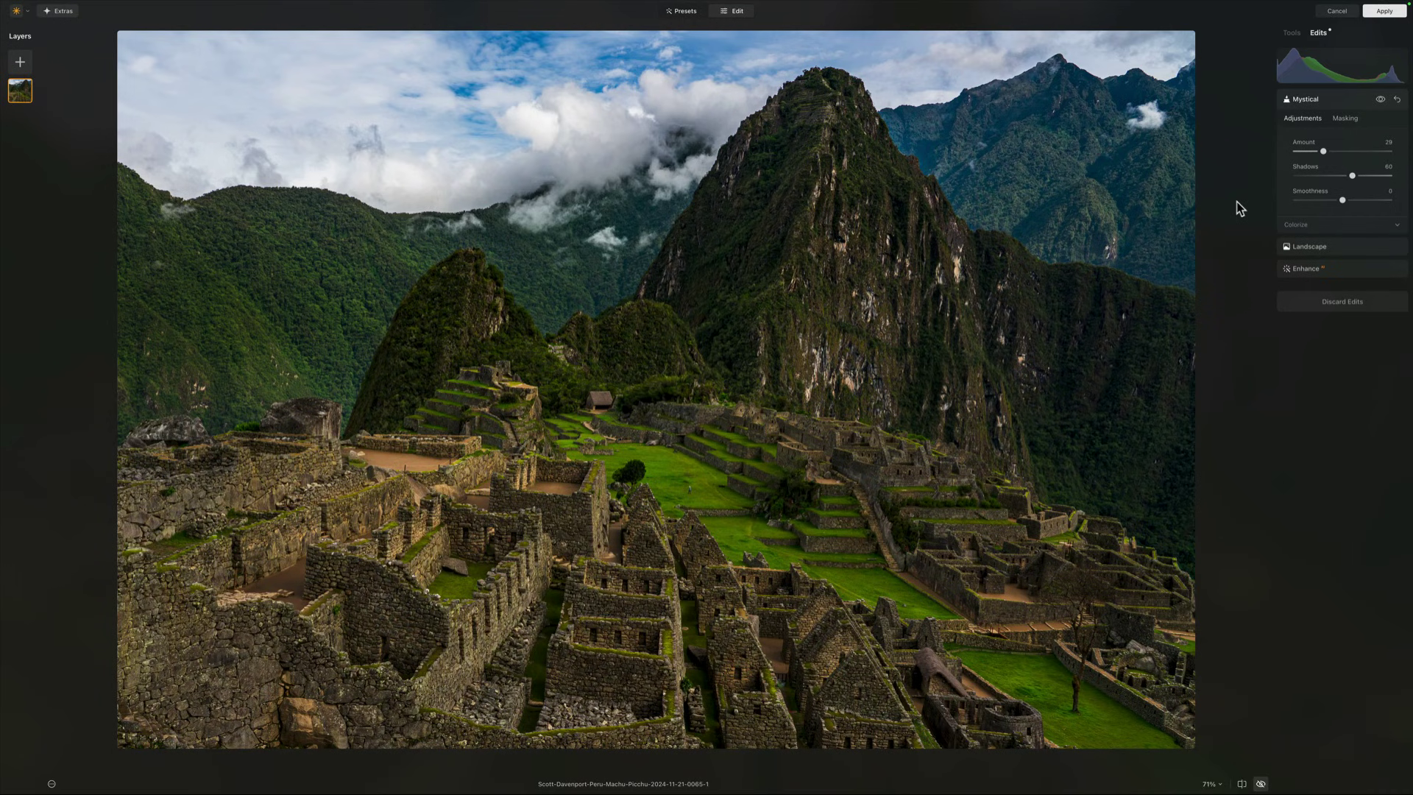
key("backslash")
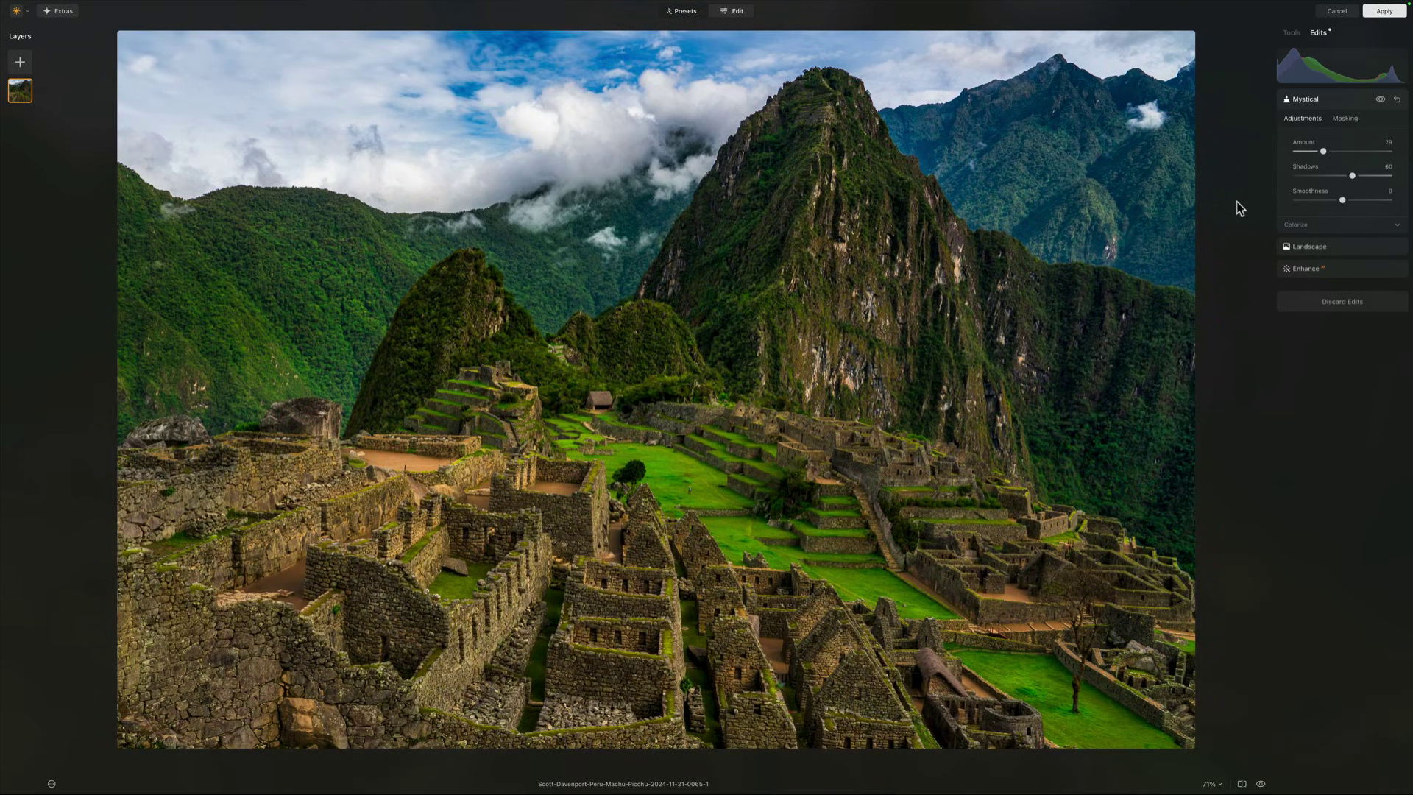